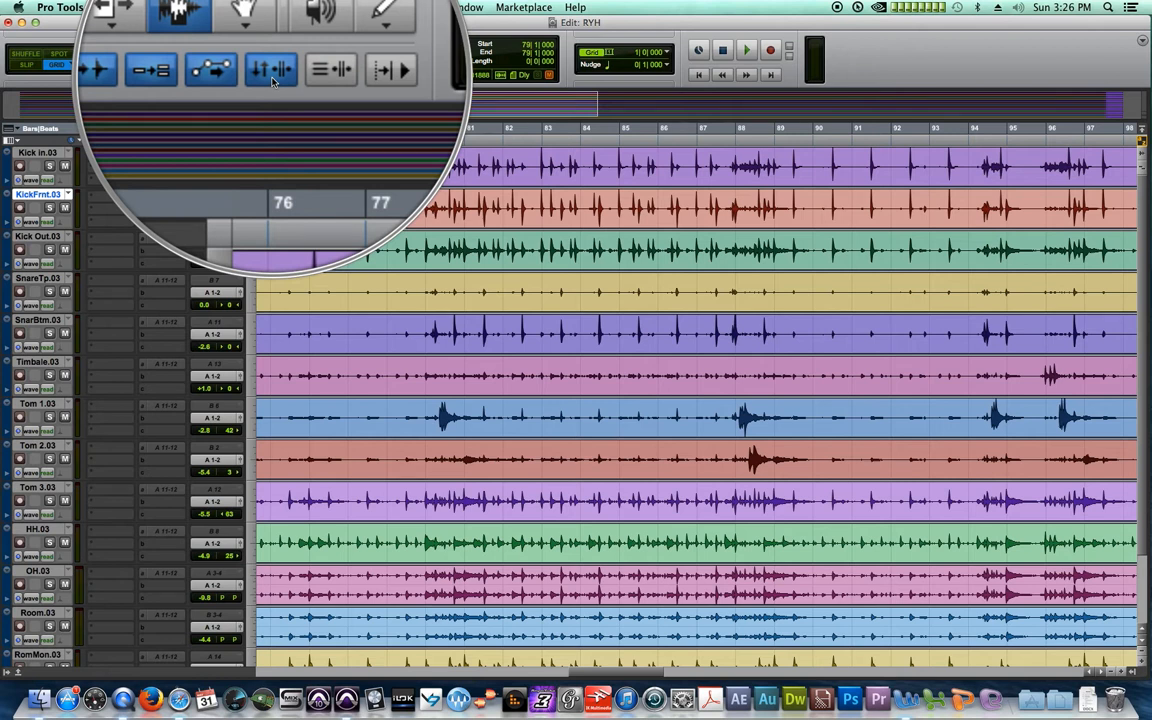
Select grid-snapped ranges across the drum tracks, such as bars 79 to 85 from Kick in.03 through Tom 1.03
drag(387, 150, 614, 428)
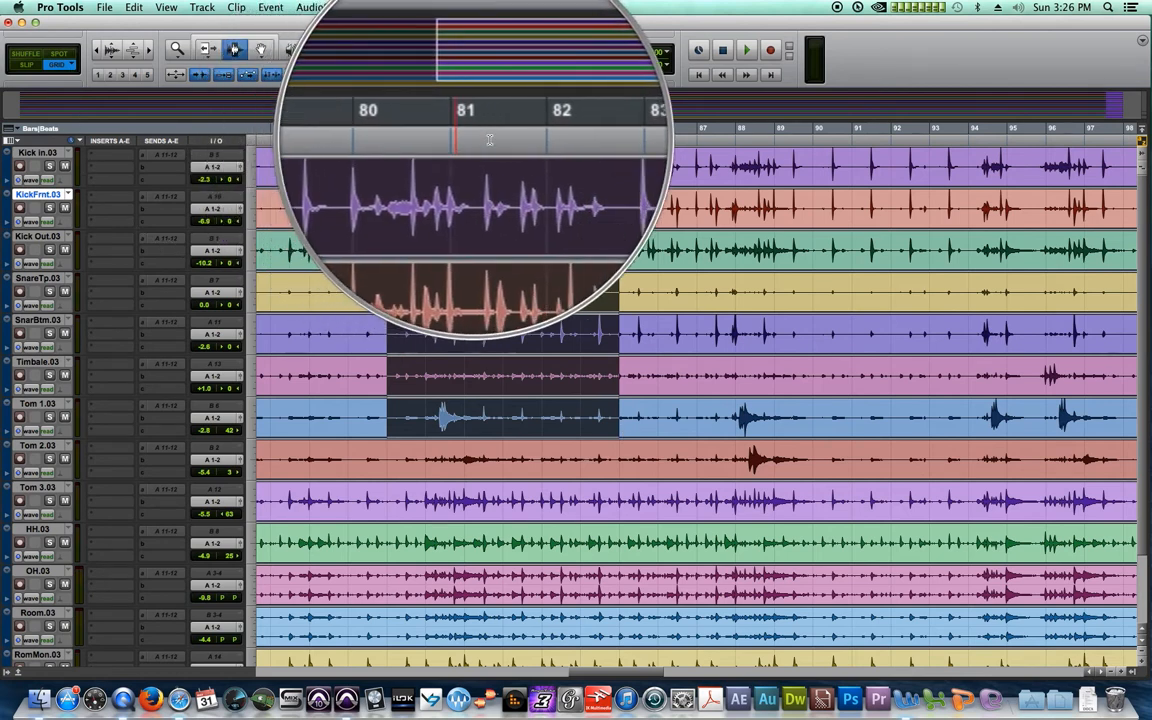
click(680, 177)
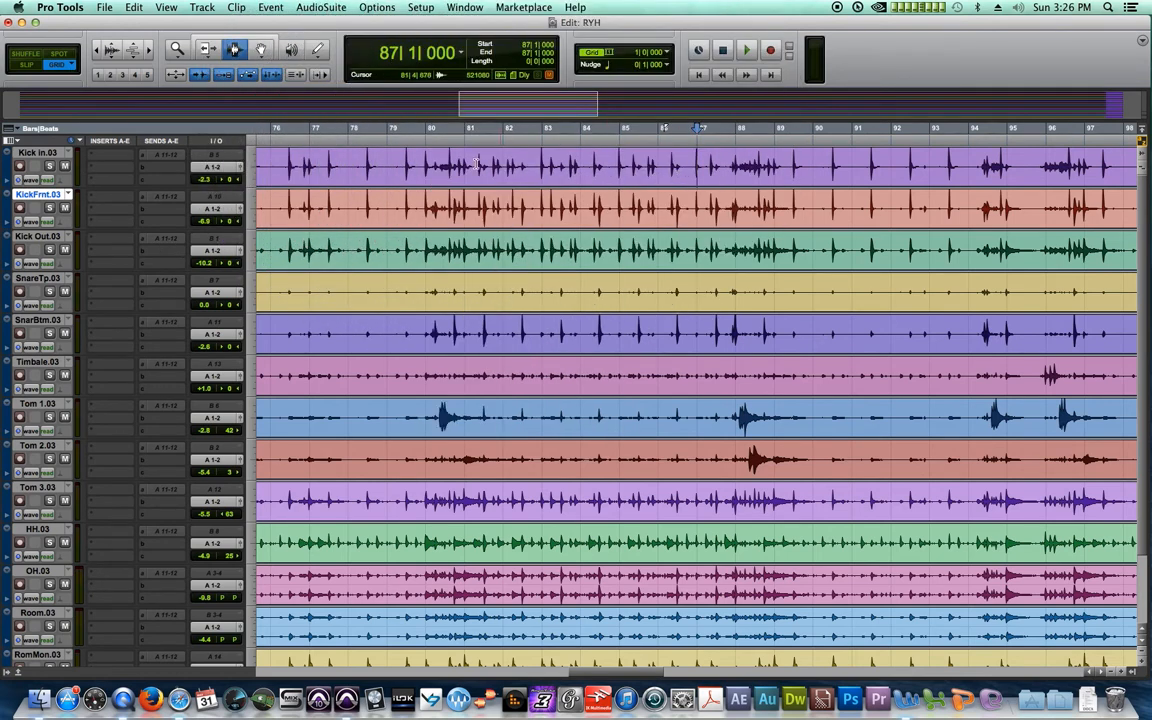
drag(402, 162, 602, 490)
click(690, 360)
Select bars 79 to 86 on Kick in.03, and move the insertion point to bar 87
drag(393, 157, 663, 158)
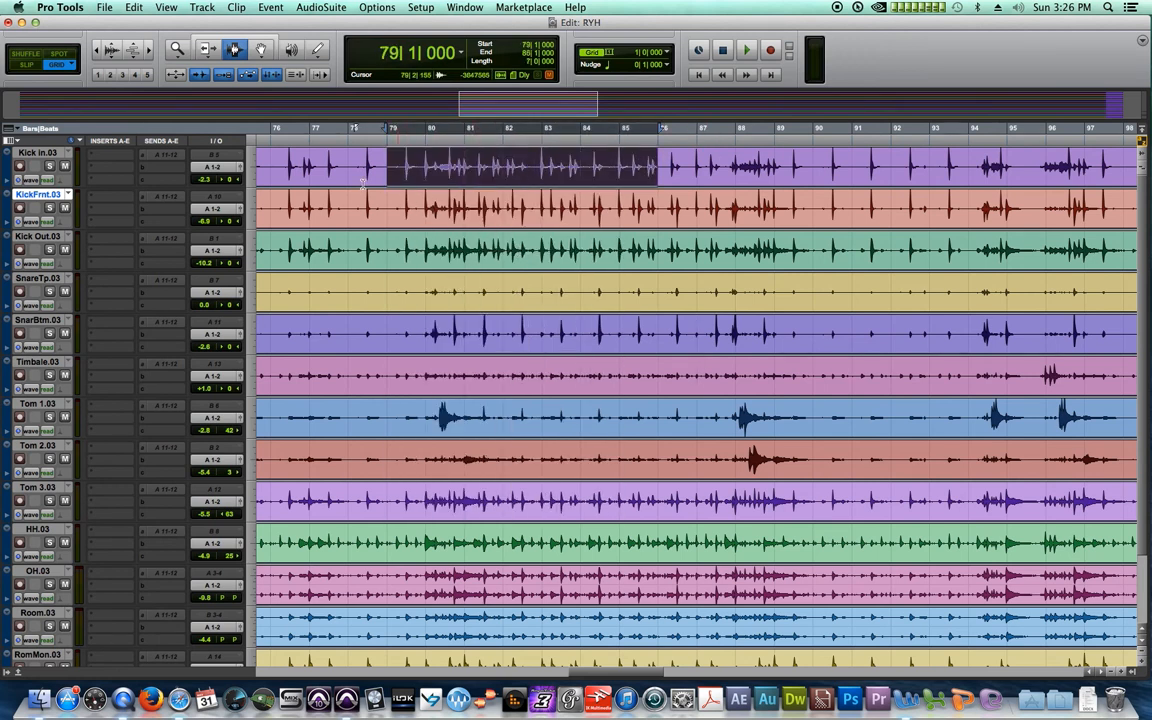
click(44, 156)
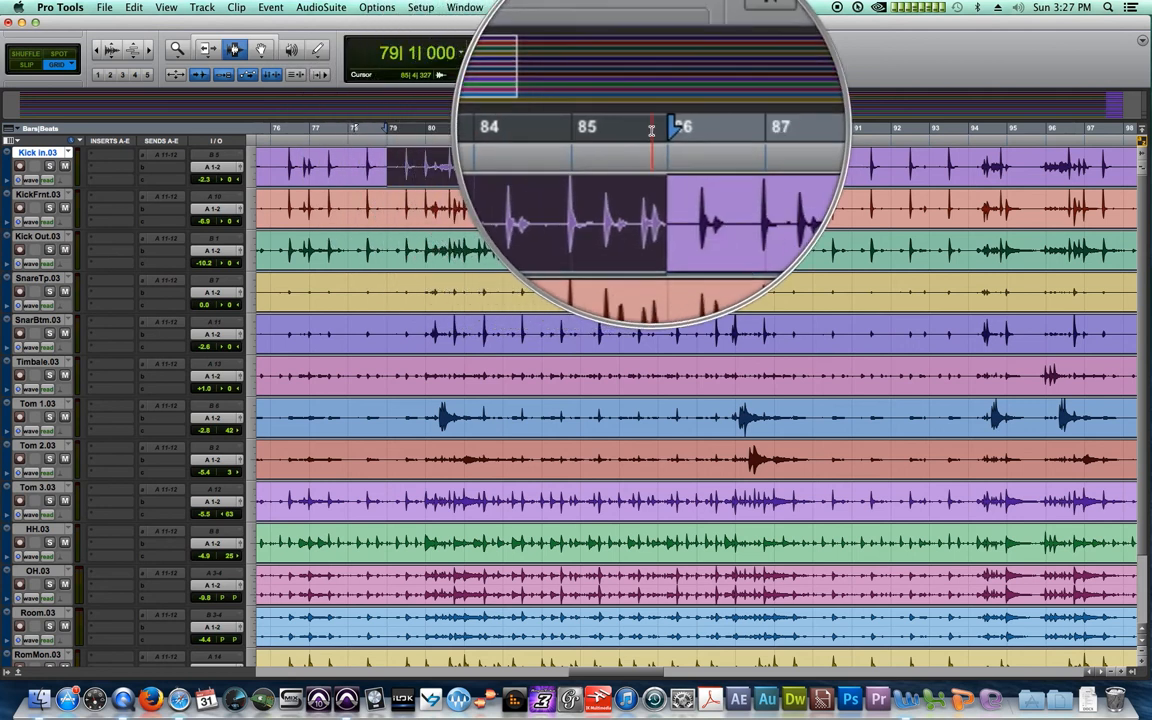
click(698, 185)
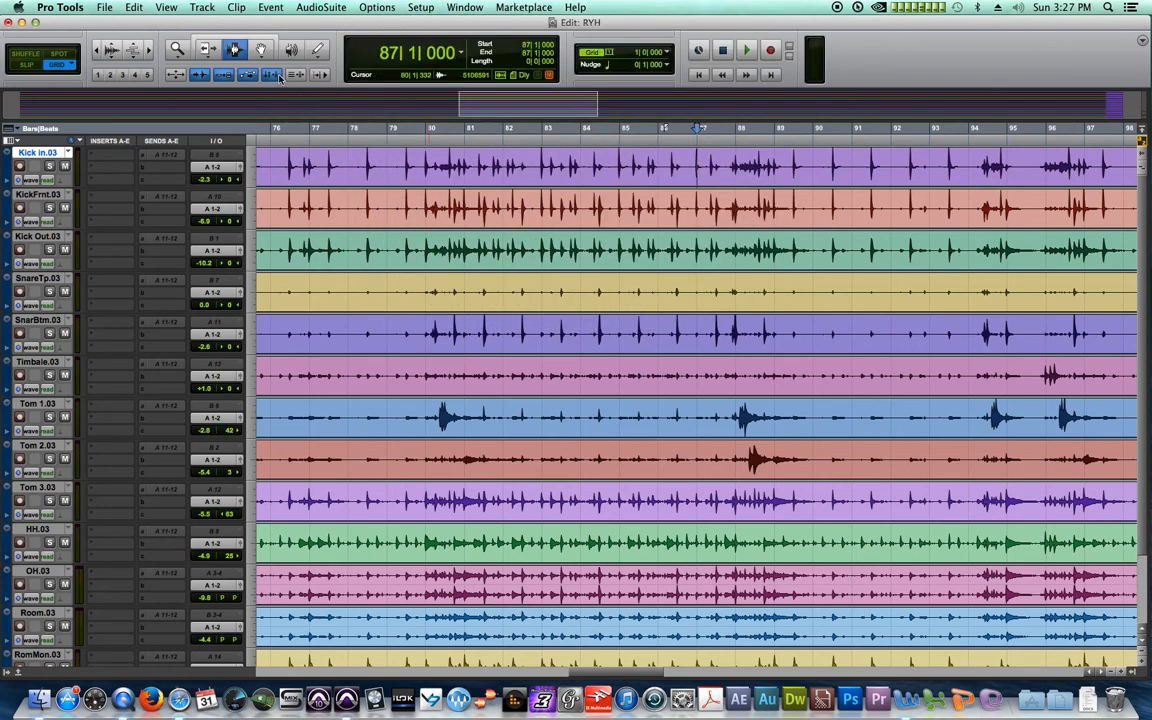
With timeline and edit selections unlinked, set the timeline position to bar 79 and select bars 83 to 85 from Kick in.03 through SnarBtm.03
click(393, 131)
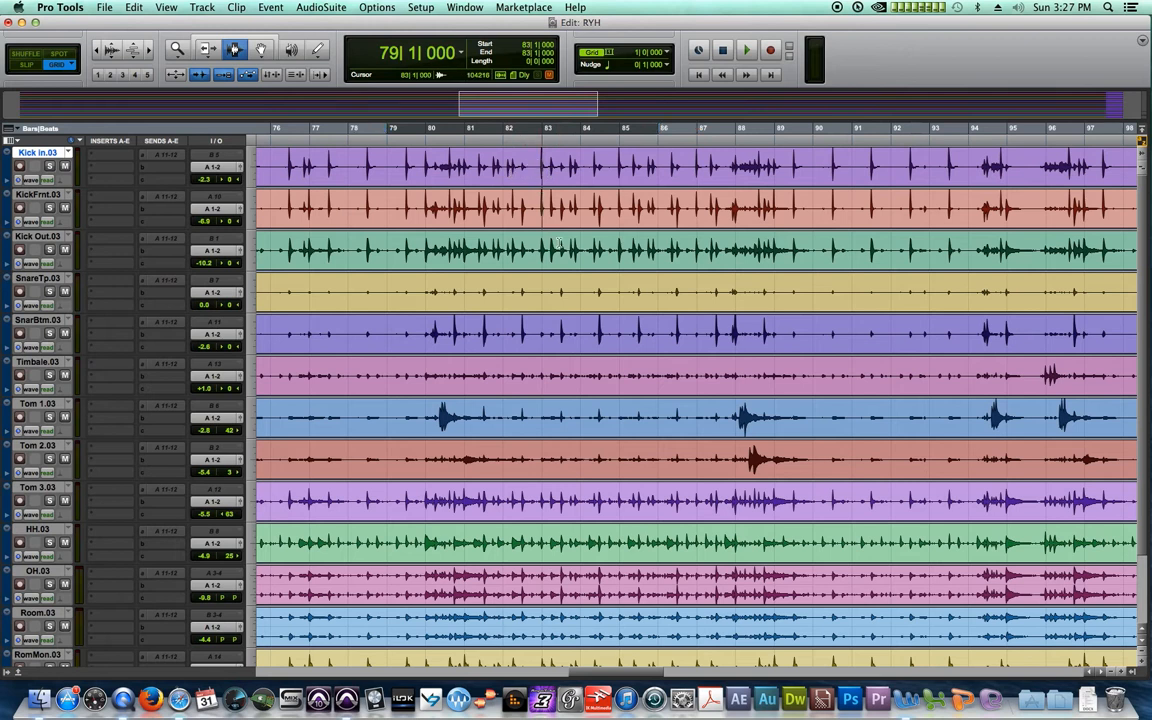
drag(548, 162, 630, 330)
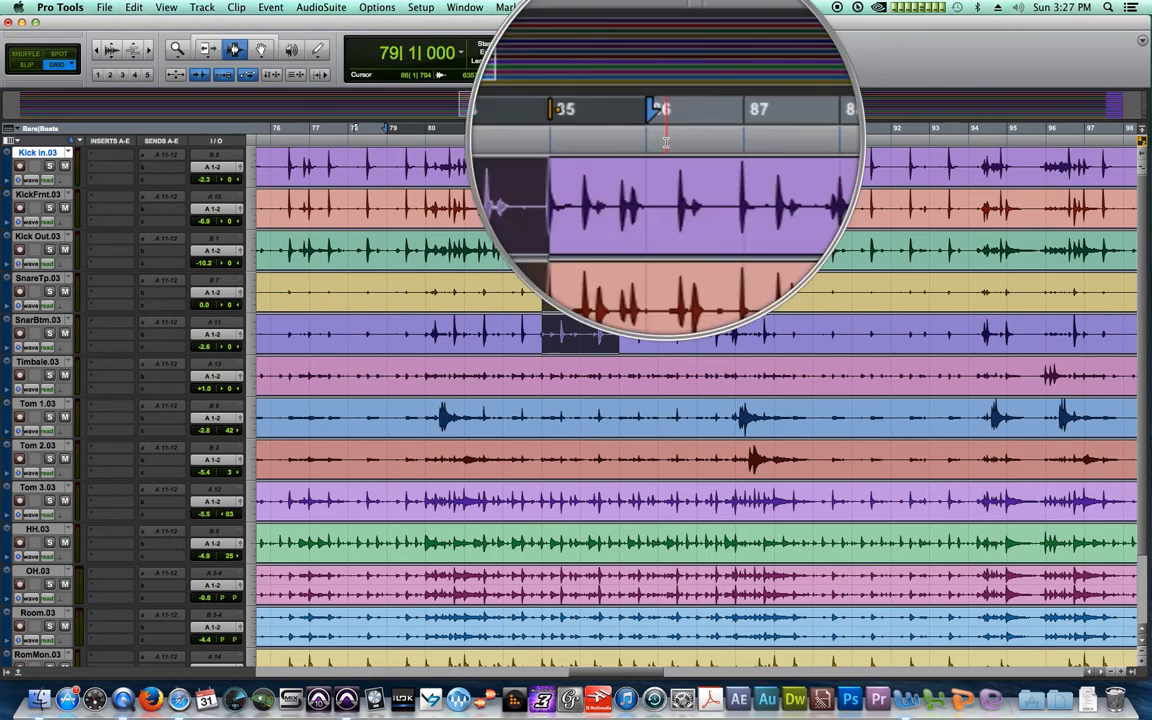
Relink the timeline and edit selections, and switch the edit mode to Slip
click(248, 75)
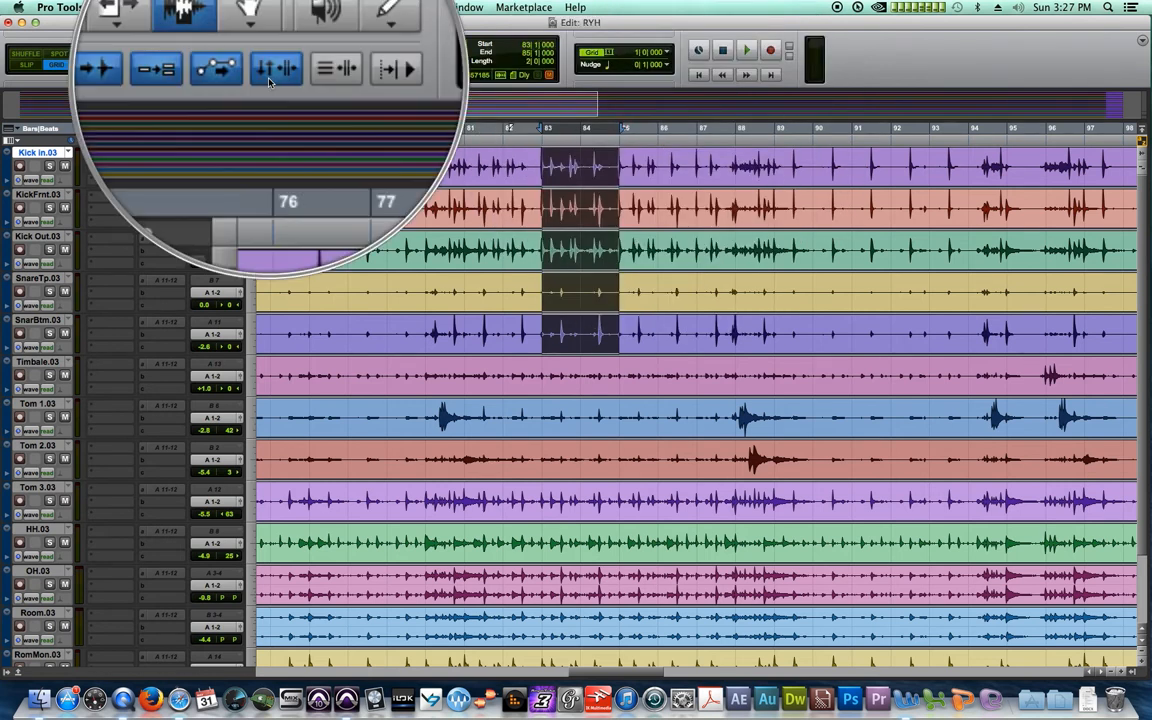
click(430, 202)
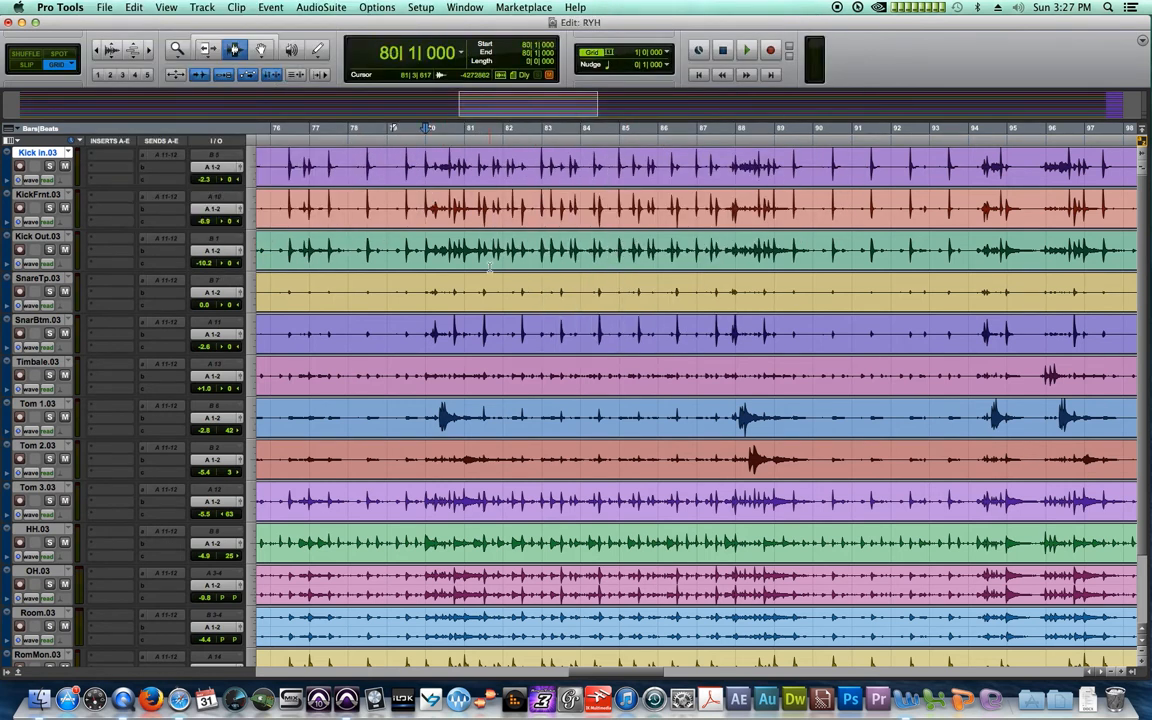
click(27, 66)
click(507, 142)
Select free, unsnapped ranges from Kick in.03 down across the other drum tracks, clearing each one
drag(417, 157, 807, 517)
drag(810, 444, 797, 430)
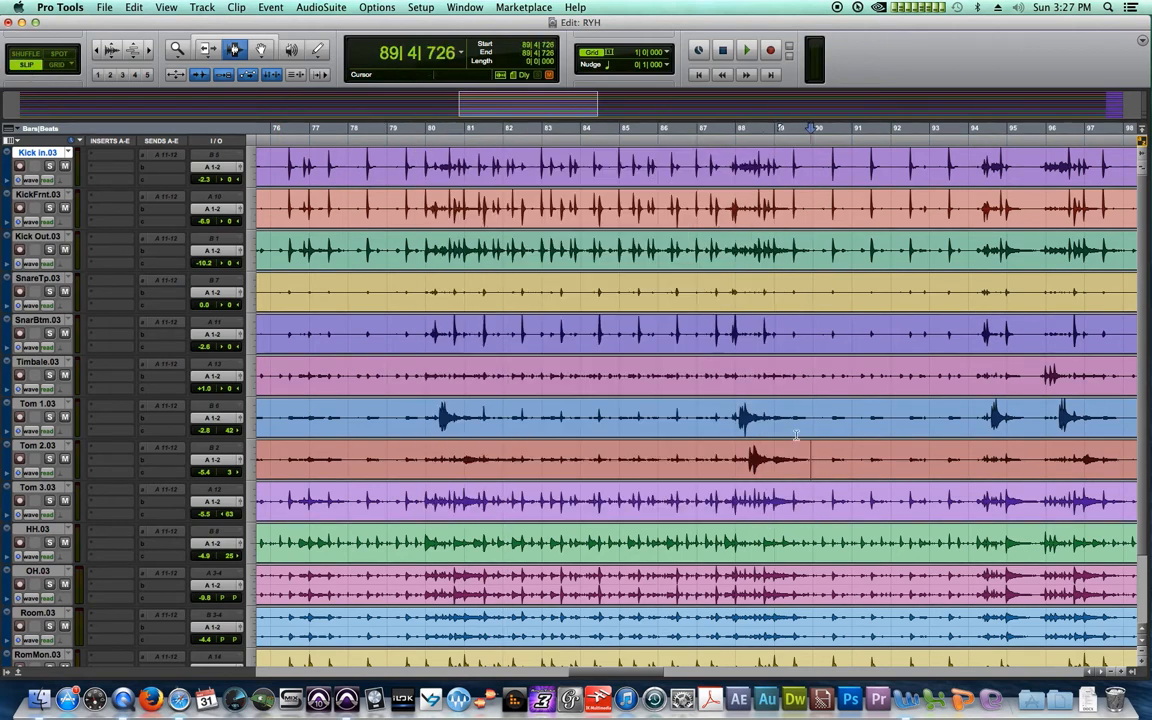
drag(419, 166, 823, 630)
drag(862, 503, 859, 500)
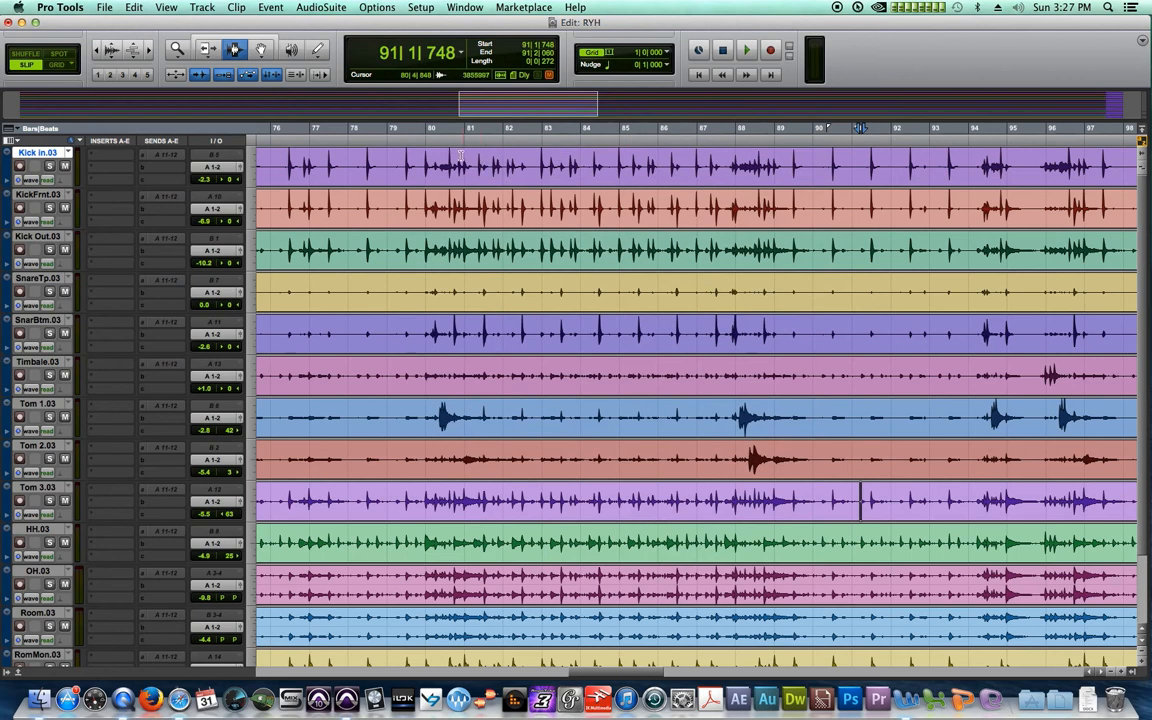
Select Kick in.03 from about bar 79 beat 4 to bar 82 beat 4 and play the selection
drag(420, 158, 551, 186)
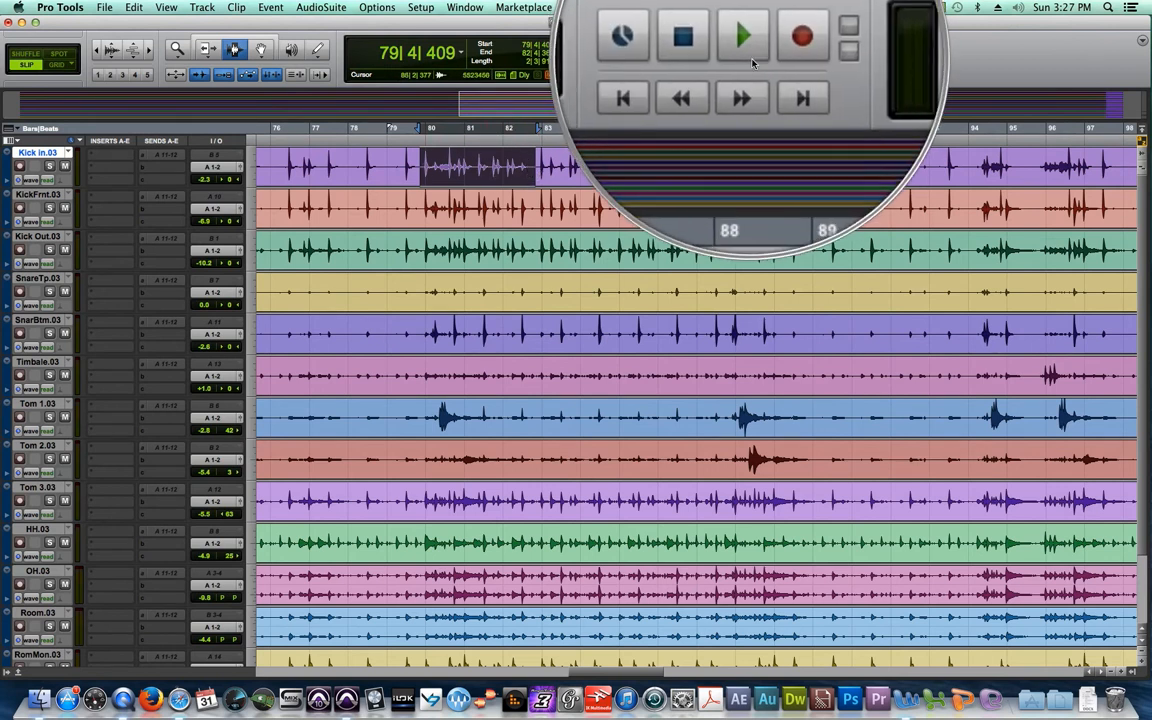
click(750, 56)
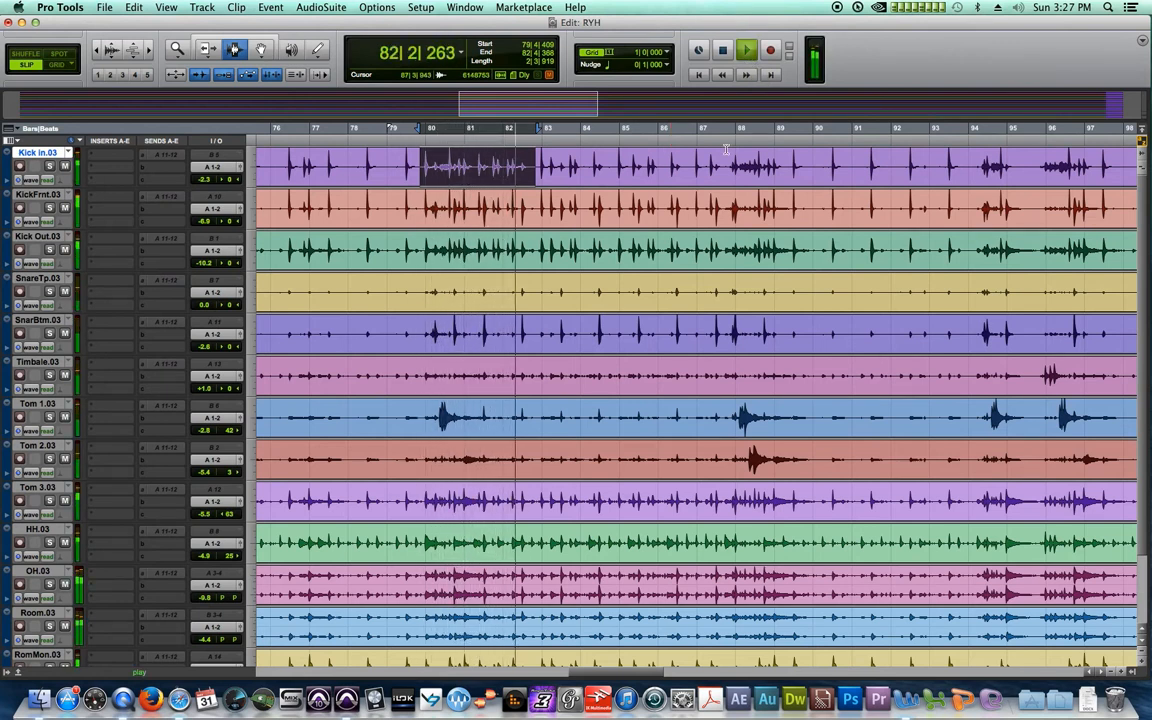
key(space)
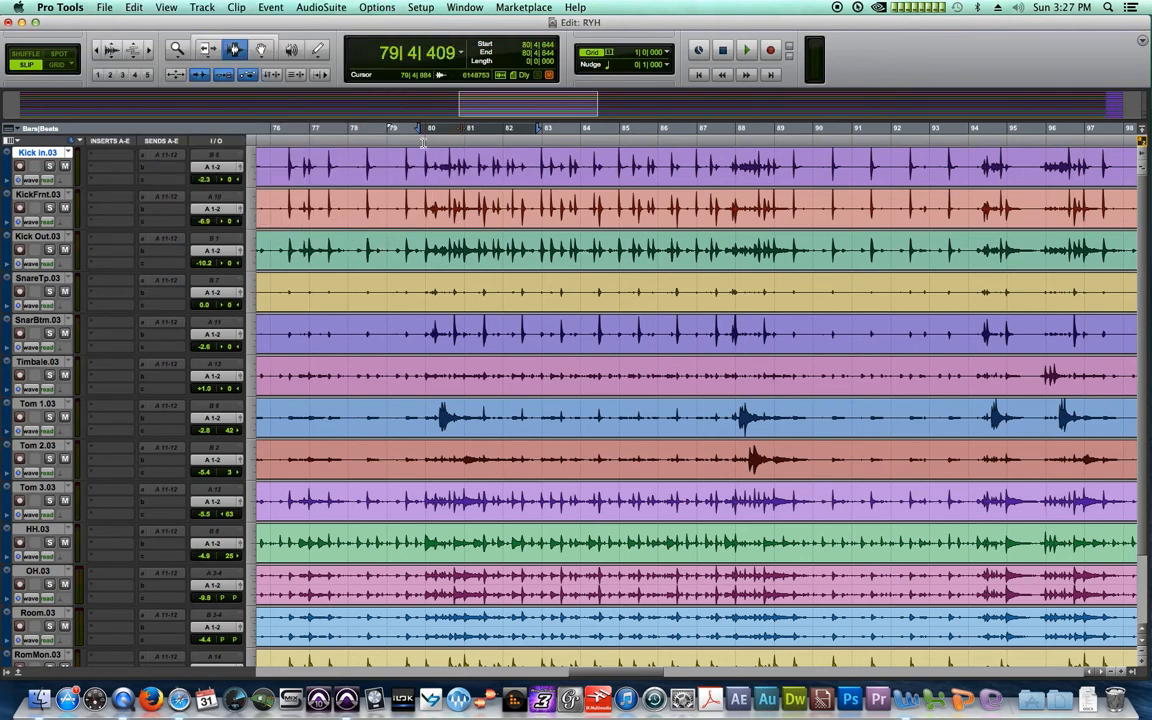
With the timeline and edit selections unlinked, set the timeline start to 79|2|223 and play from there
click(398, 131)
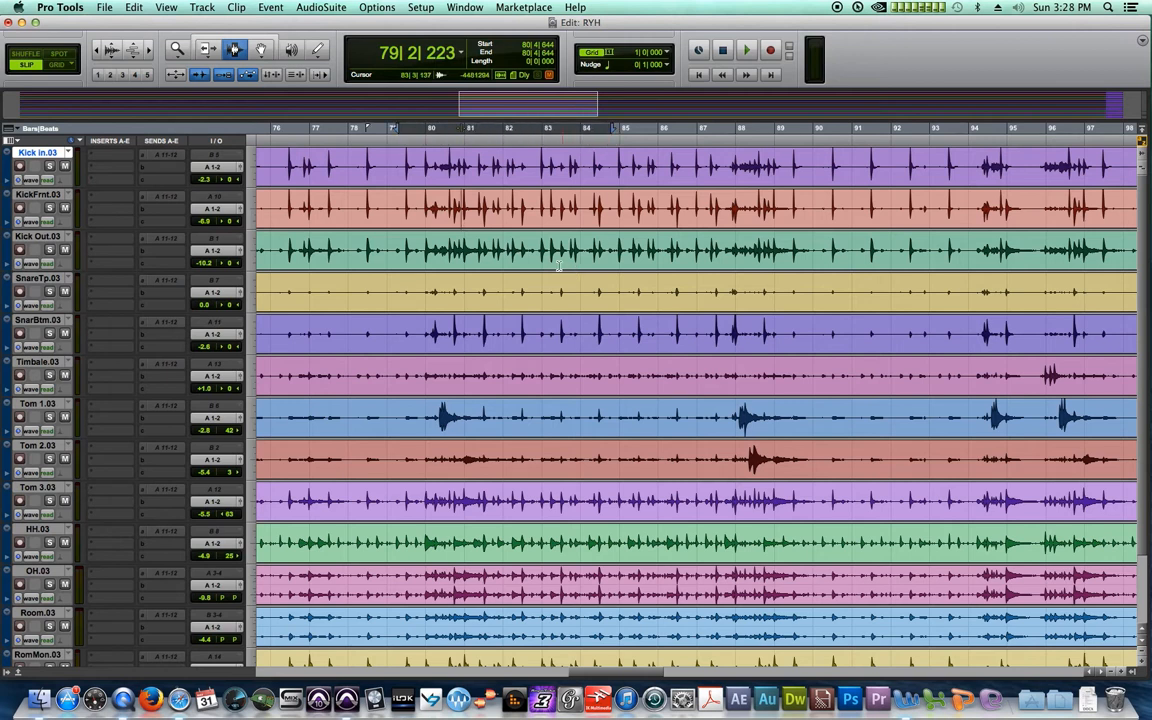
key(space)
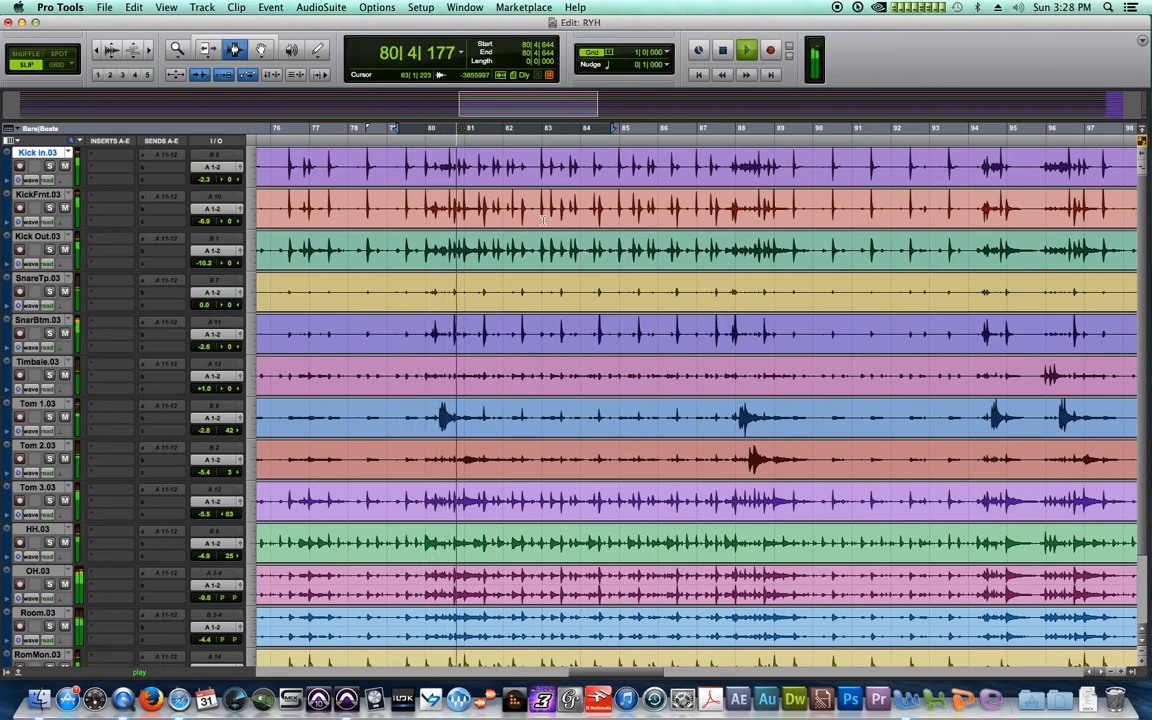
key(space)
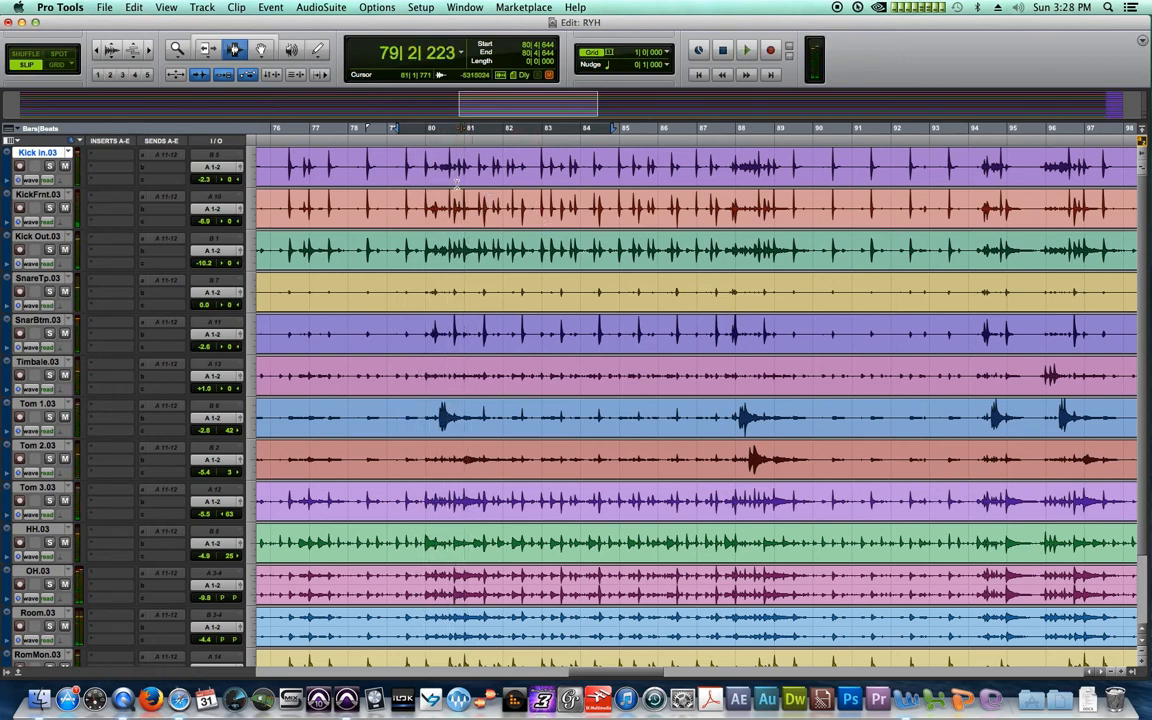
Delete the Kick in.03 audio from 79|4|137 to 82|3|649 and paste a copied section of the same track into the gap
drag(420, 162, 526, 201)
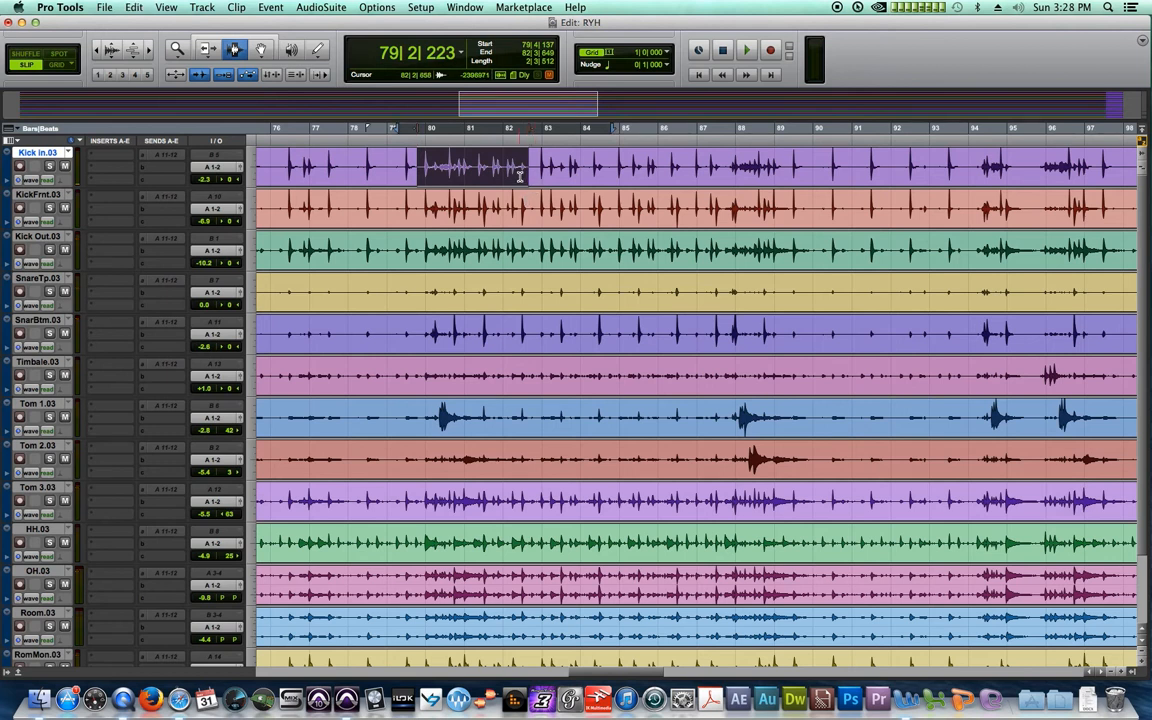
key(Delete)
drag(641, 172, 524, 172)
click(413, 168)
key(super+v)
click(450, 241)
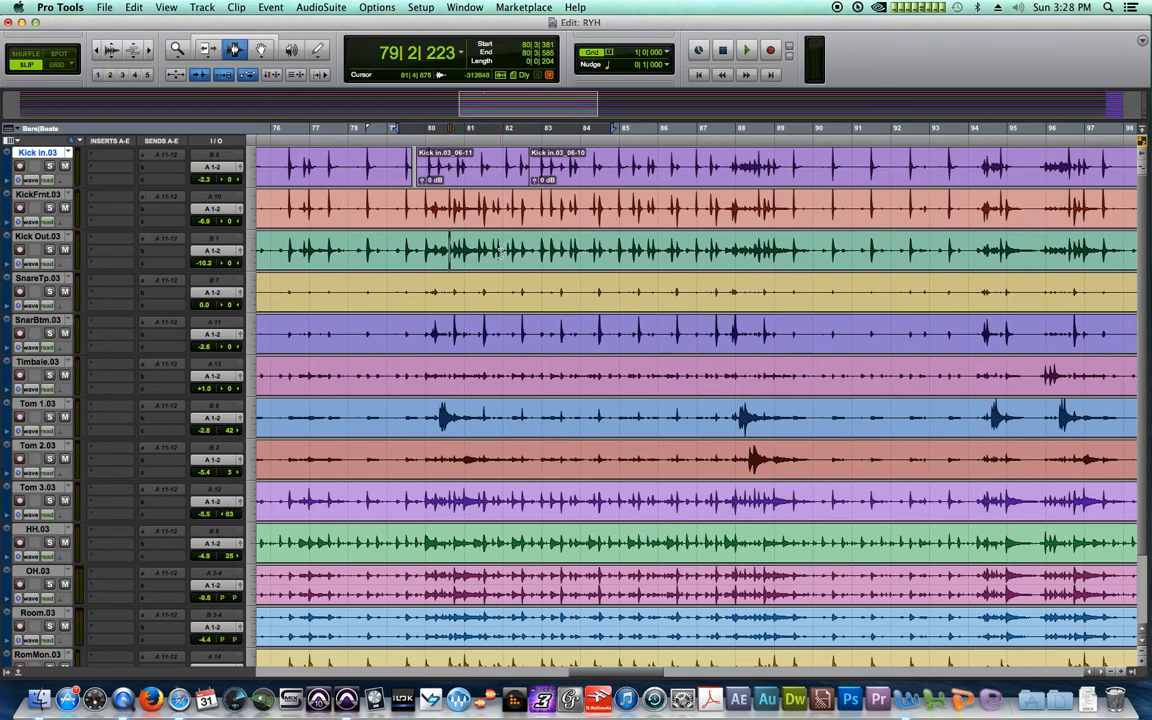
Undo the paste and the deletion on Kick in.03, and clear a trial selection across all tracks
key(super+z)
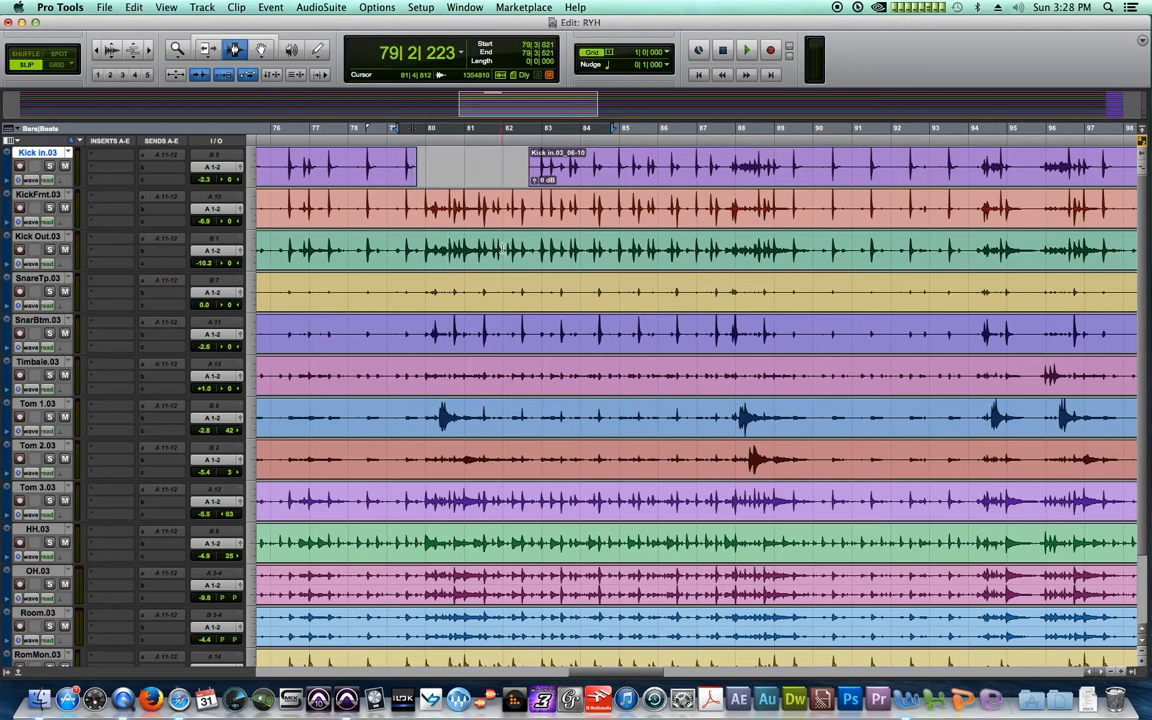
key(super+z)
click(497, 222)
drag(408, 171, 532, 685)
click(570, 592)
scroll(497, 297, up, 3)
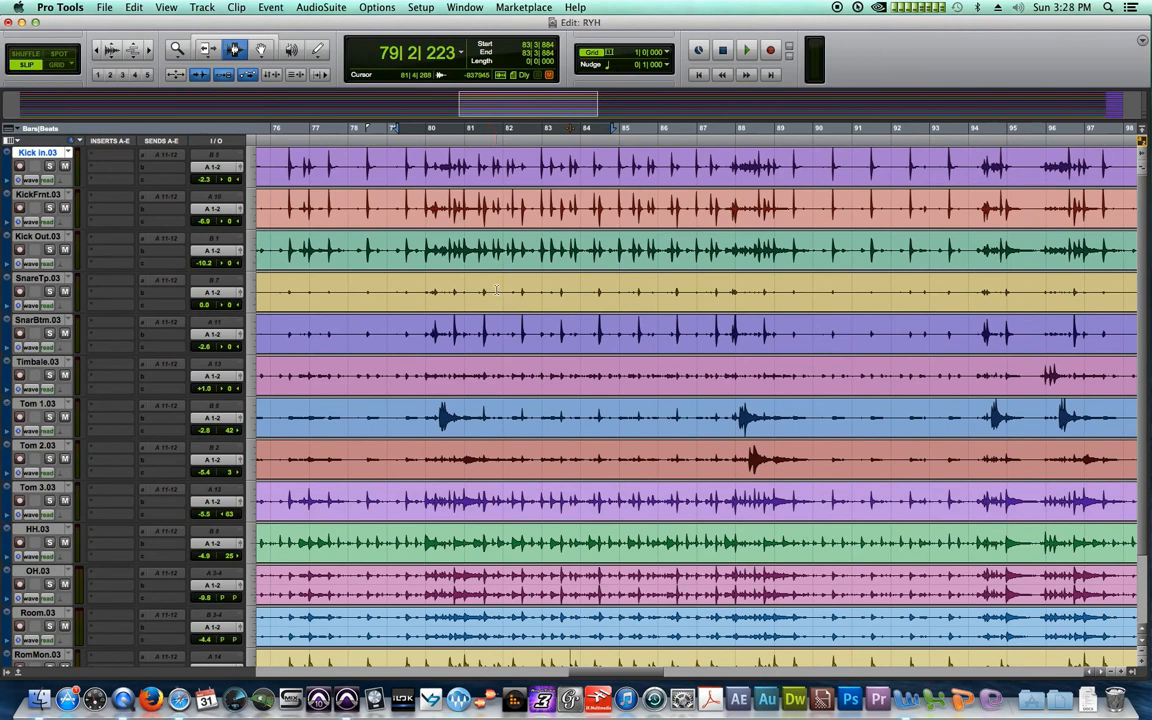
Relink the timeline and edit selections, and place the insertion point at 83|3|748 on Kick Out.03
click(274, 75)
click(381, 157)
drag(402, 155, 487, 250)
click(570, 248)
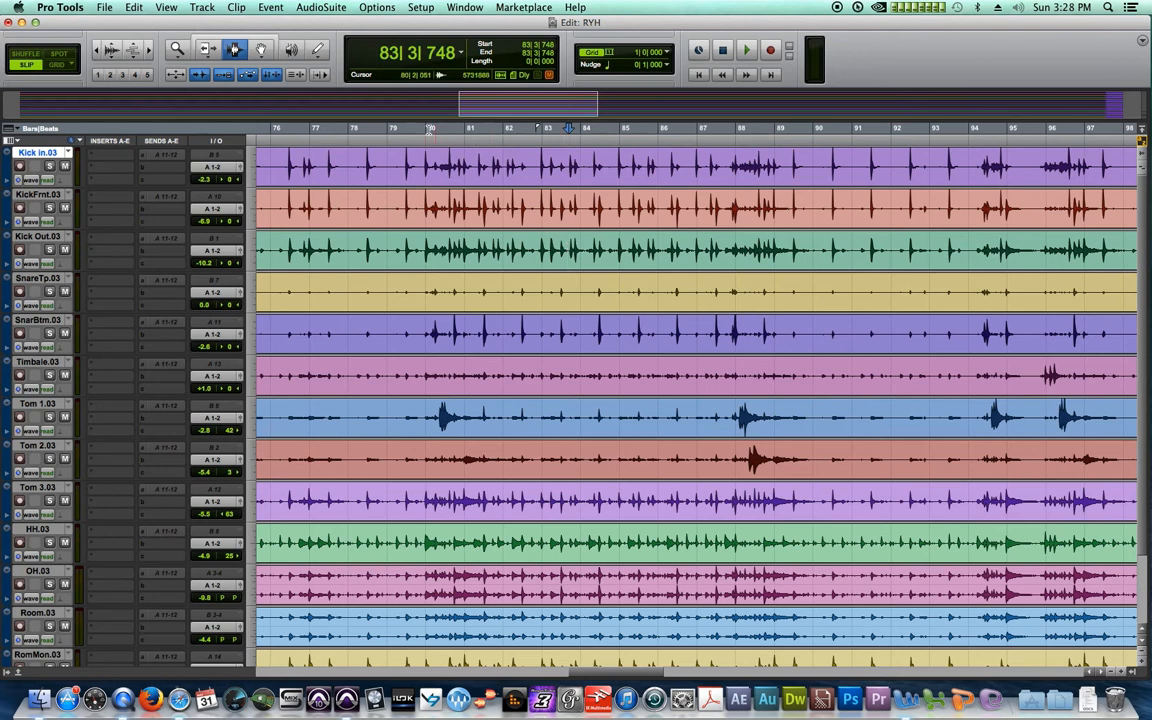
Move the linked insertion point along Kick in.03 to 88|1|653 and back to 79|1|504
click(375, 159)
click(634, 156)
click(742, 164)
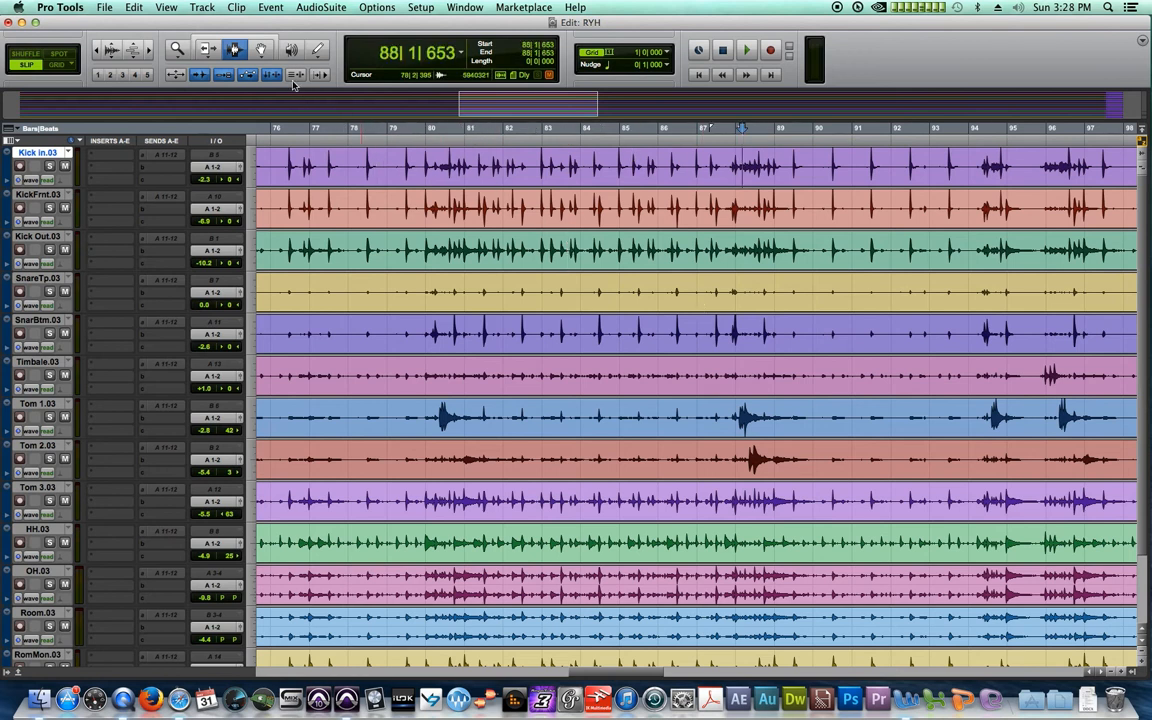
click(393, 168)
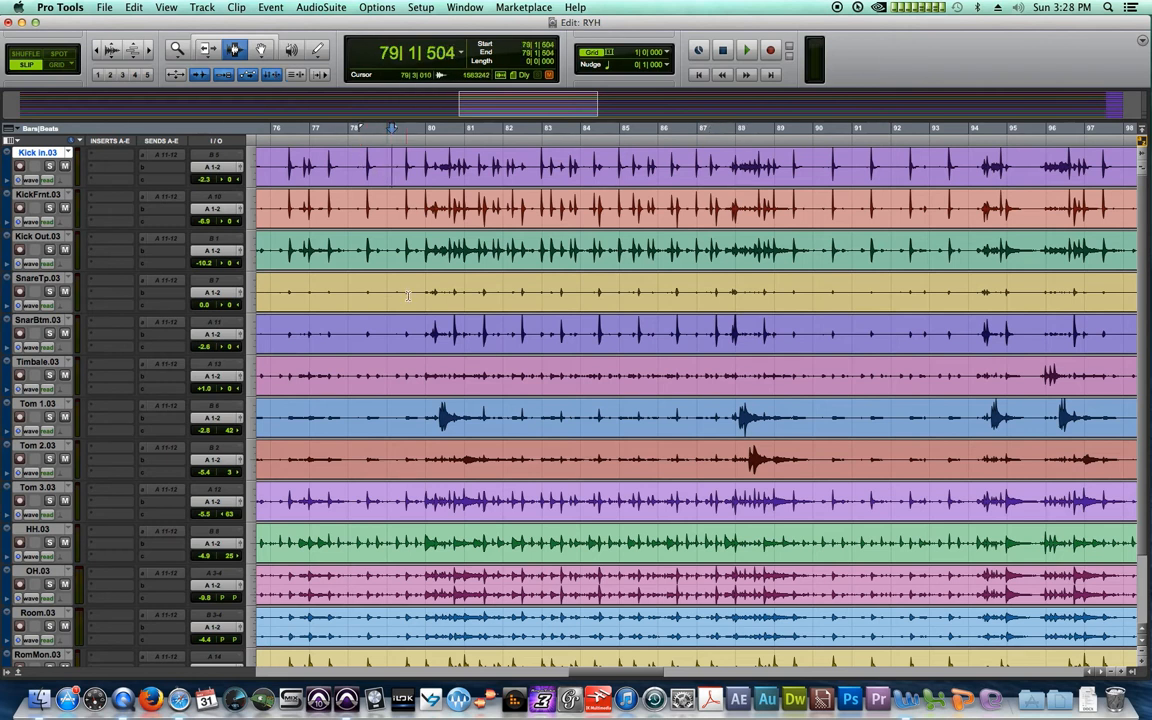
Place the insertion point at 80|2|119 on Tom 1.03 and play back from there
click(419, 327)
click(436, 416)
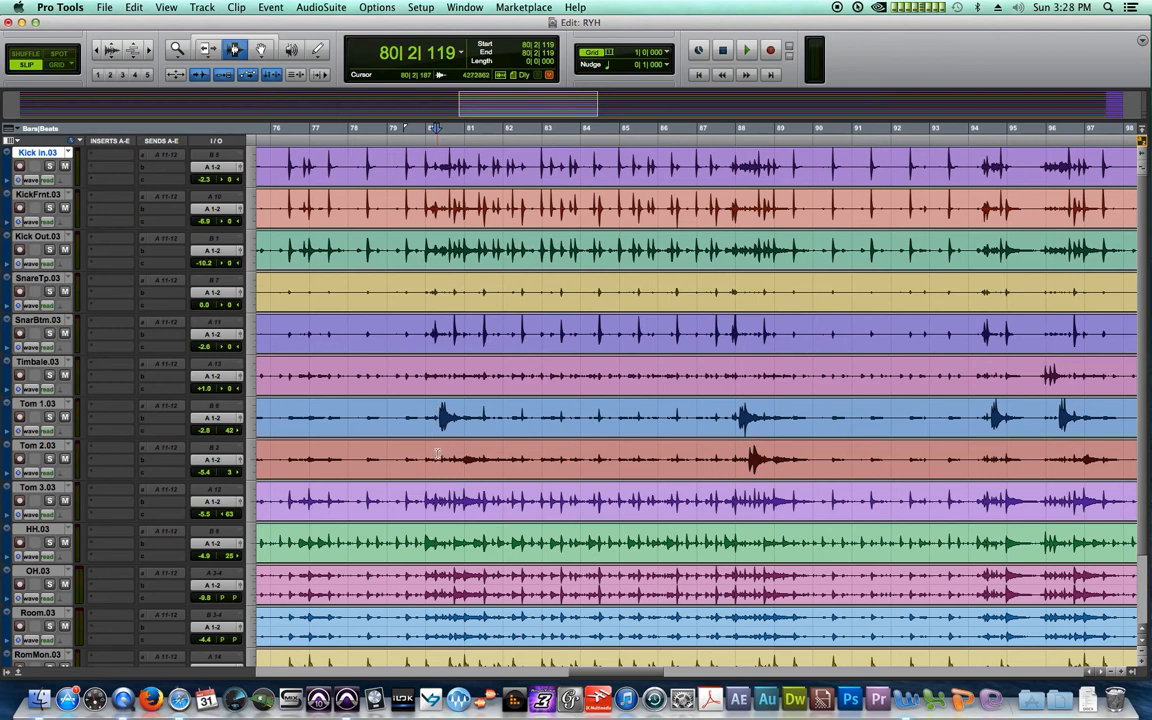
key(space)
key(space)
key(space)
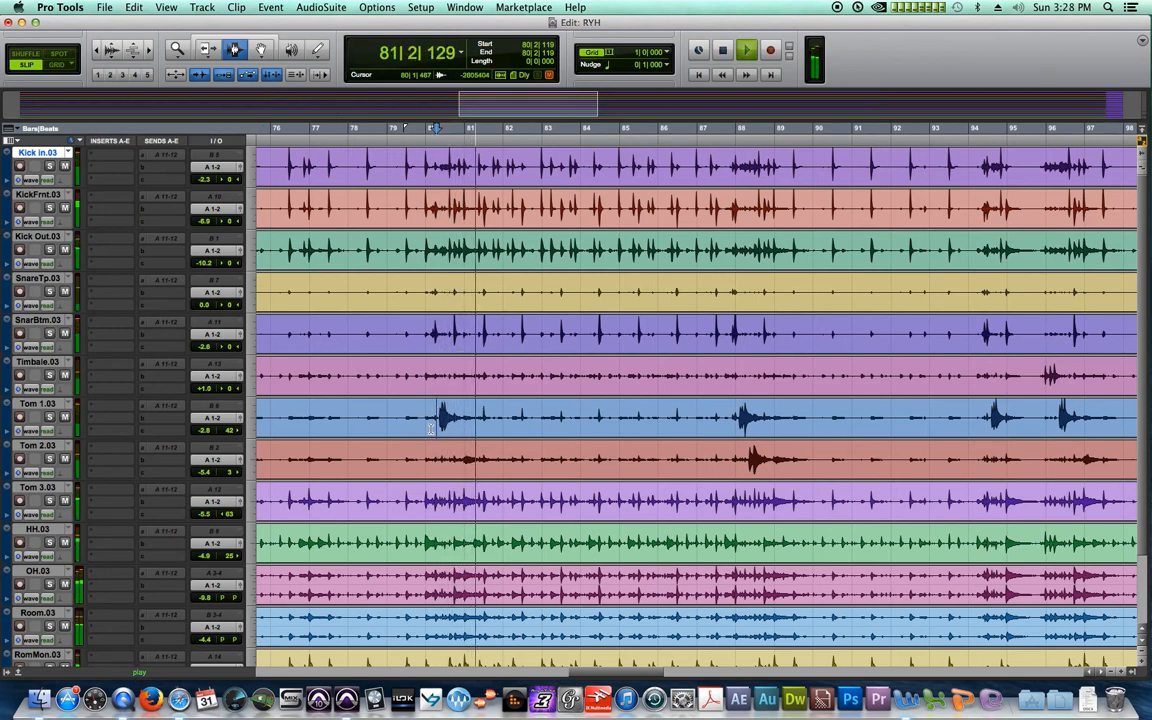
key(space)
Set the timeline start to 79|2|495 and play from it, with the unlinked edit cursor near bar 85 on Kick in.03
click(383, 379)
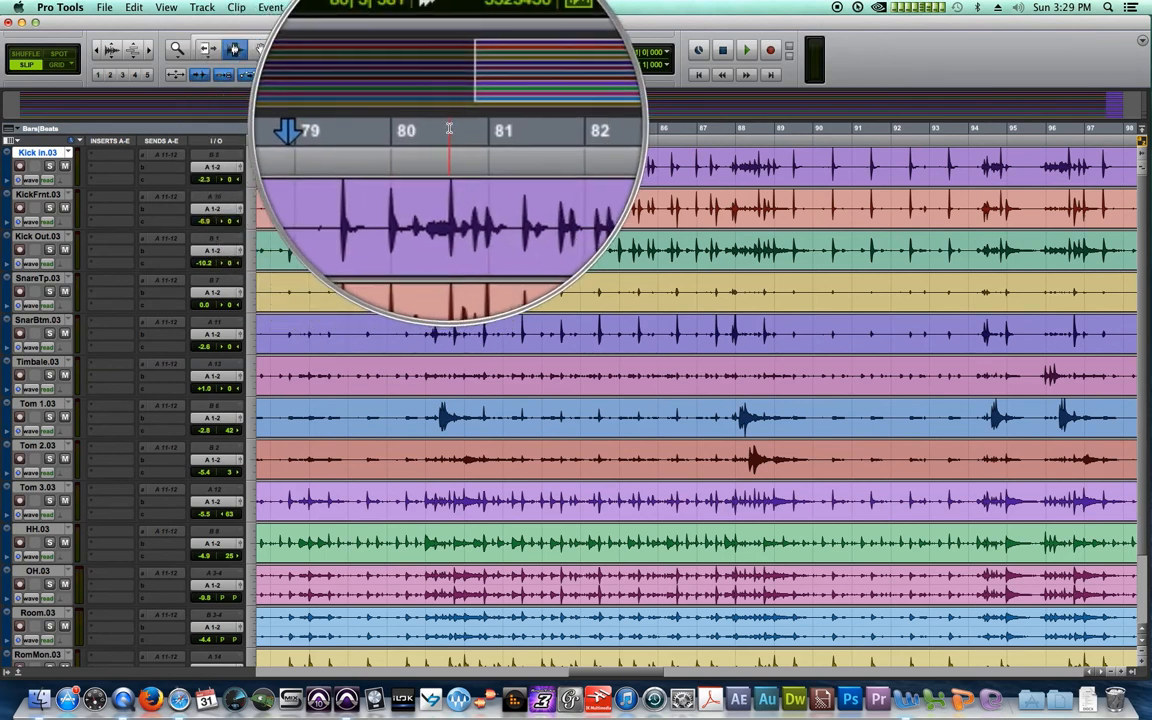
click(402, 168)
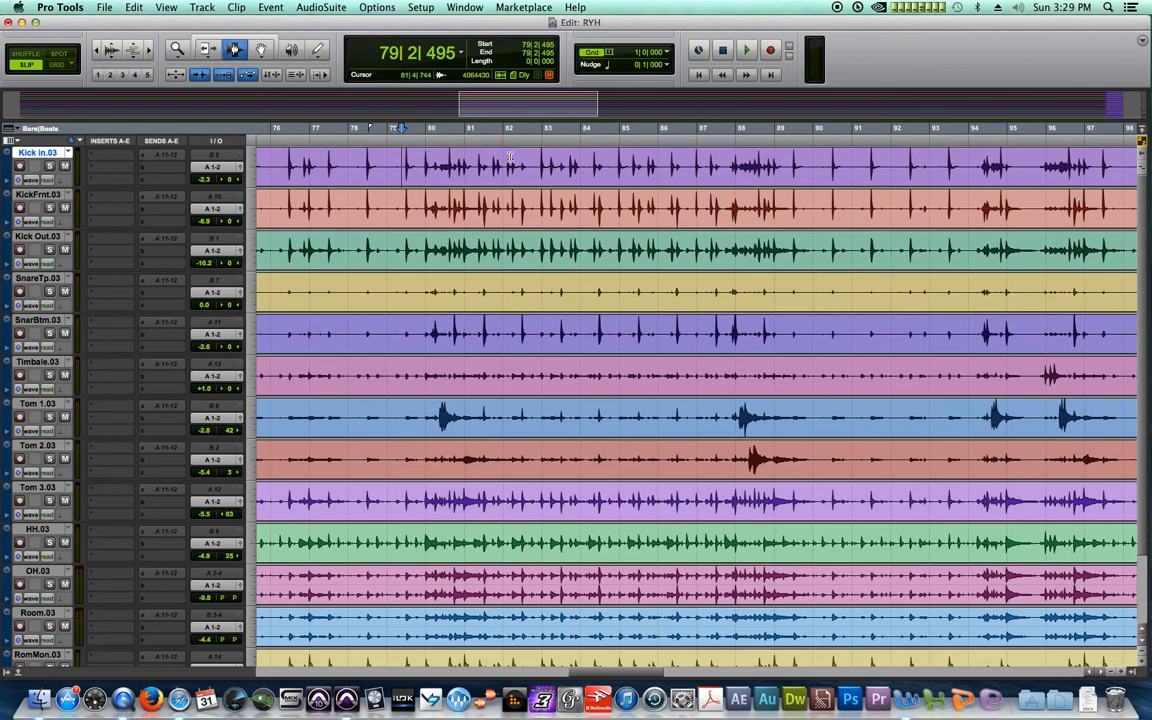
click(638, 180)
key(space)
key(space)
Delete the audio from 88|2|848 to 91|1|816 on KickFrnt.03 through Timbale.03
click(770, 335)
drag(731, 412, 792, 464)
click(835, 387)
drag(754, 209, 860, 373)
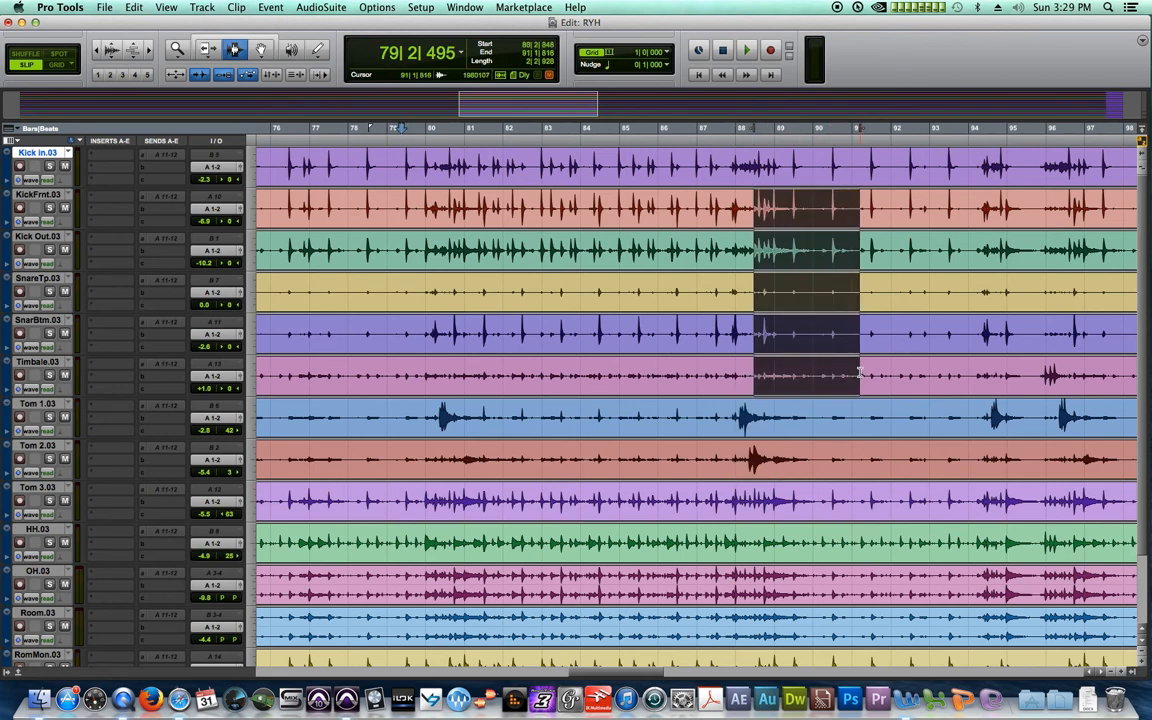
key(Delete)
Delete a section around bars 90 to 92 on Tom 2.03 through HH.03 and one from 93|4|241 on Kick Out.03 through SnarBtm.03
drag(830, 460, 928, 540)
key(Delete)
drag(961, 262, 1040, 340)
key(Delete)
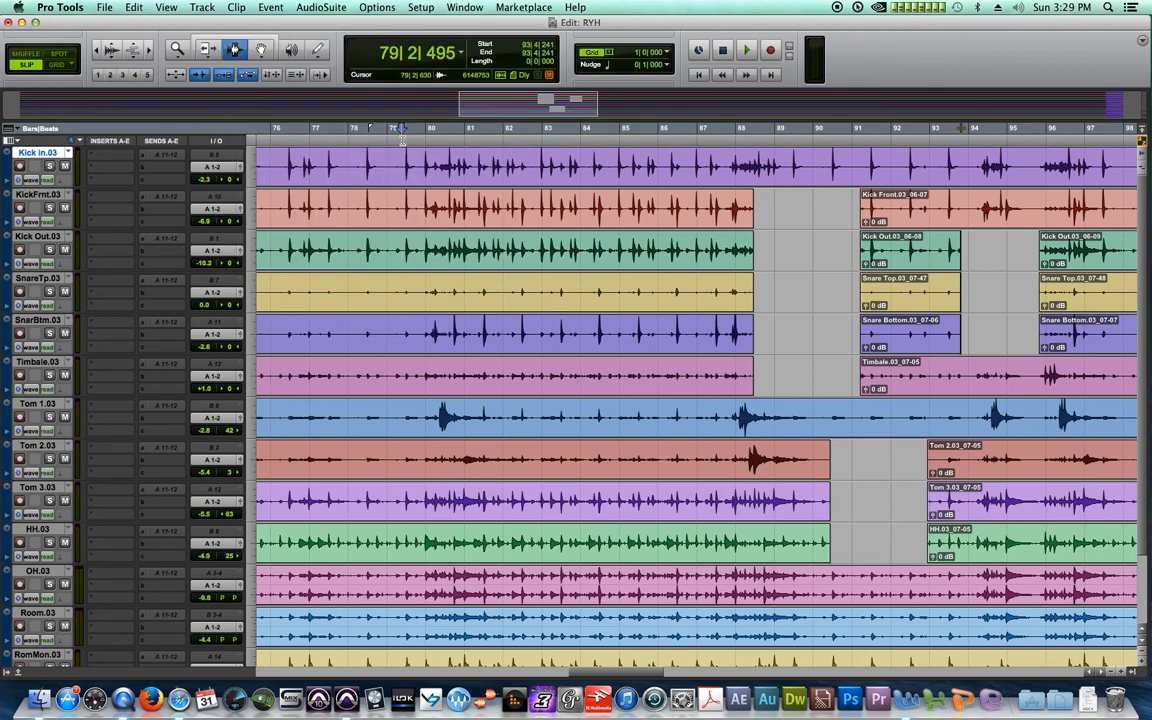
Play back from the timeline start at 79|2|495, and undo the three deletions on the drum tracks
key(space)
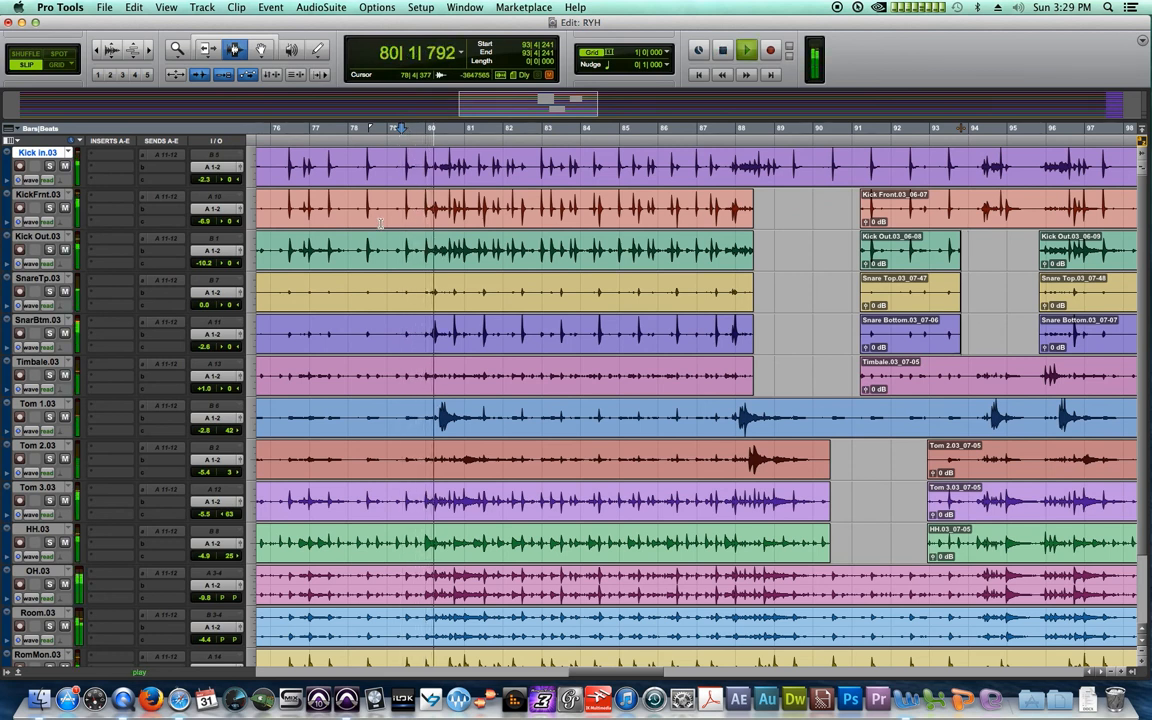
key(space)
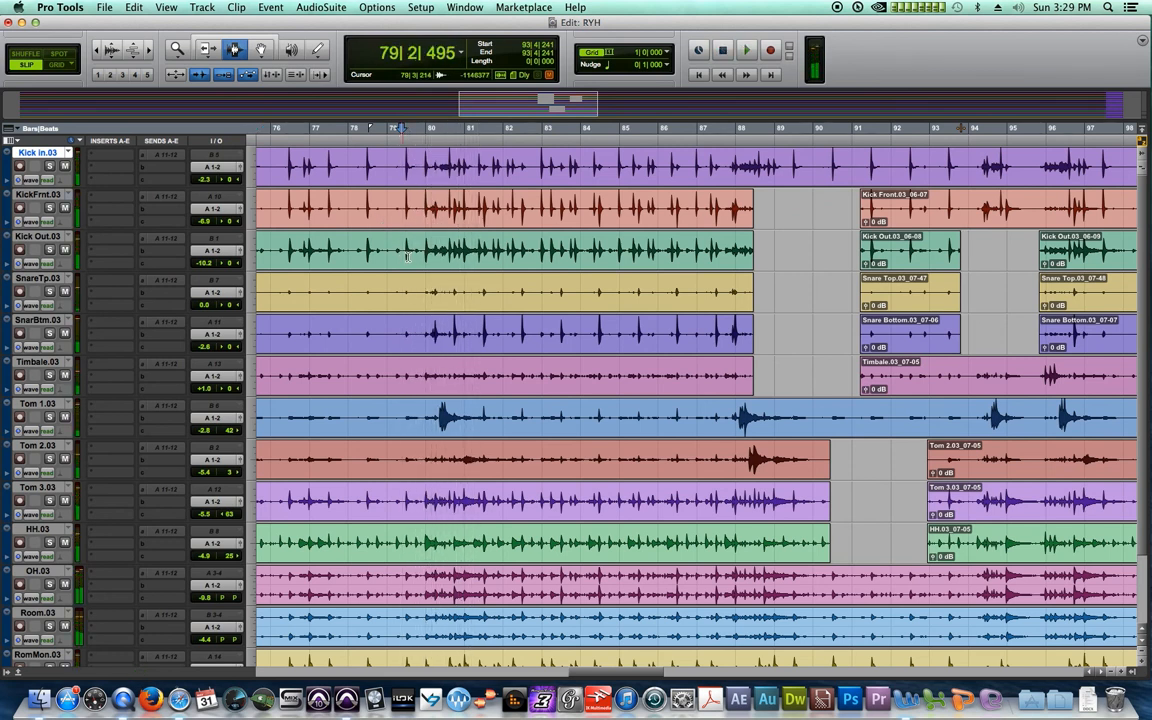
key(super+z)
key(super+z)
key(super+z)
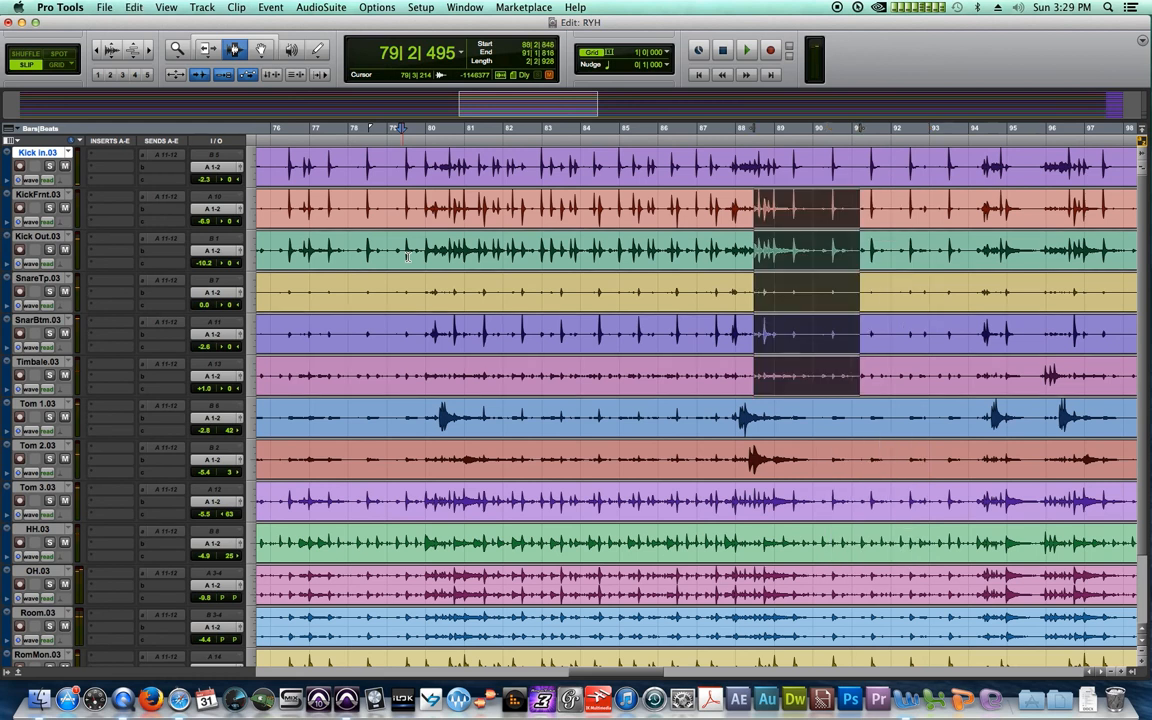
key(super+z)
Relink the timeline and edit selections, and select 79|4|341 to 87|1|825 on Kick in.03 through Kick Out.03
click(256, 74)
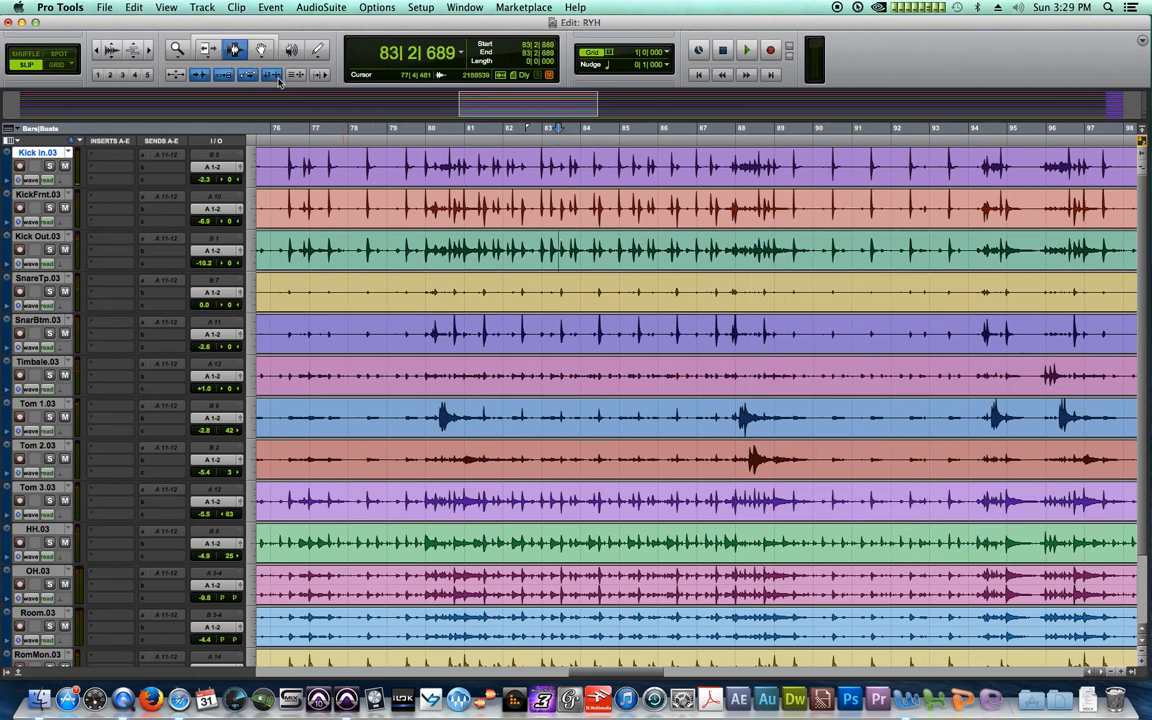
drag(418, 168, 704, 250)
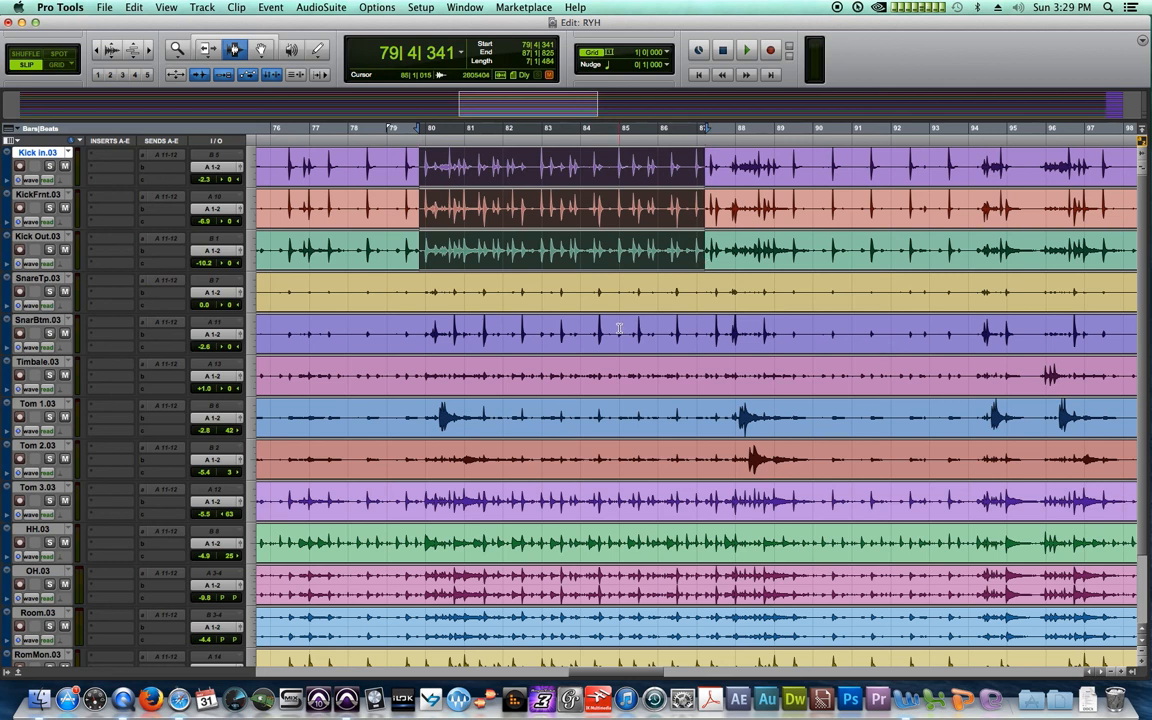
Clear the kick tracks' selection and select 79|4|205 to 87|4|051 across all tracks using the timeline ruler
click(619, 329)
drag(418, 130, 724, 157)
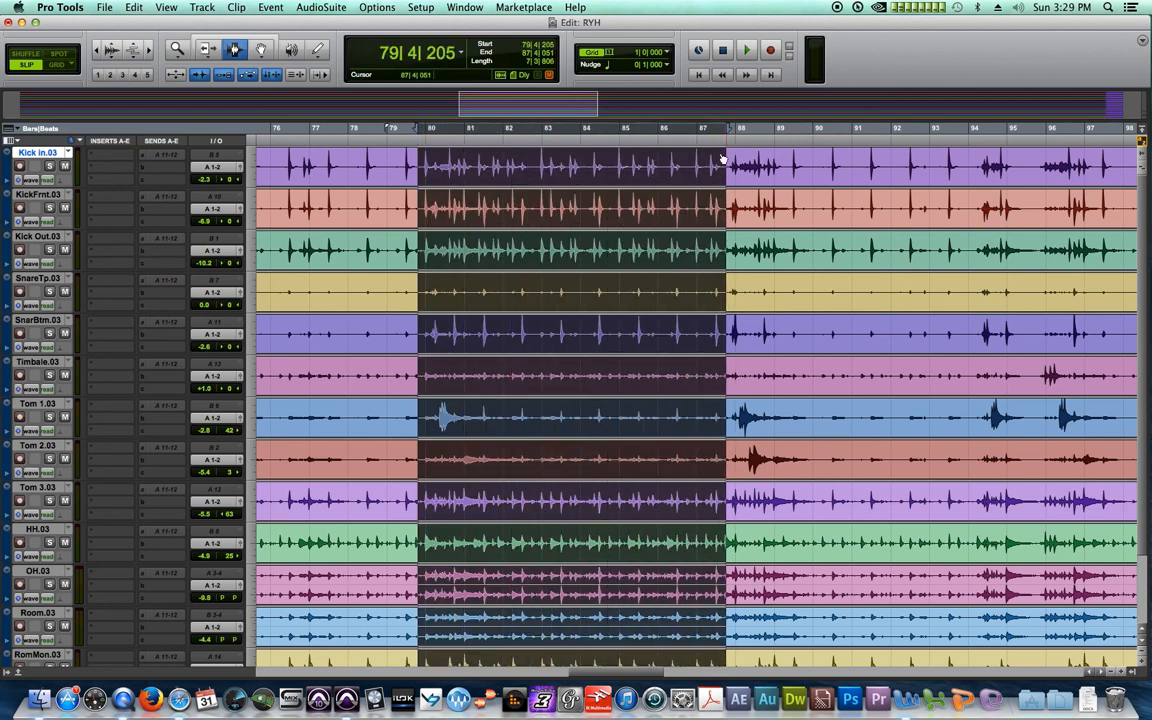